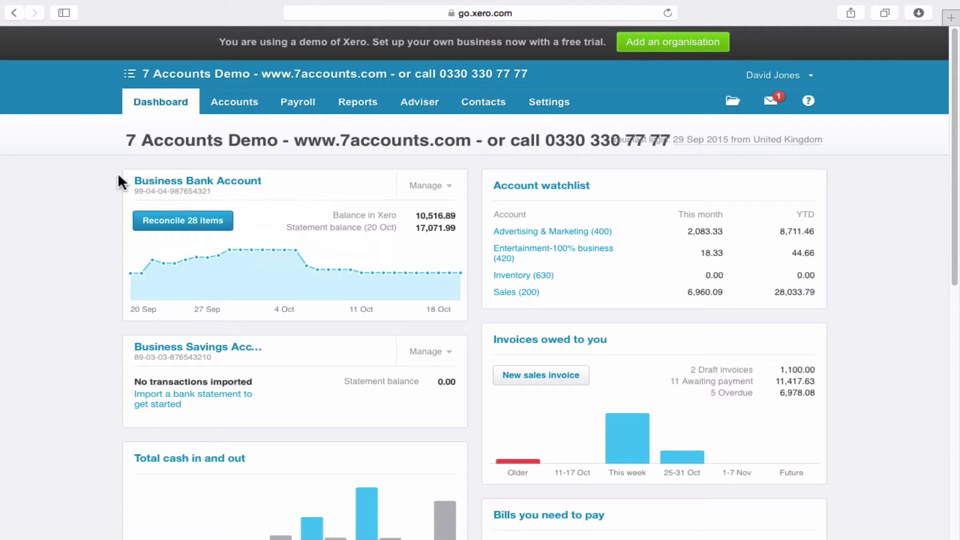
- Open the Chart of Accounts under Settings and begin adding a new account
click(549, 102)
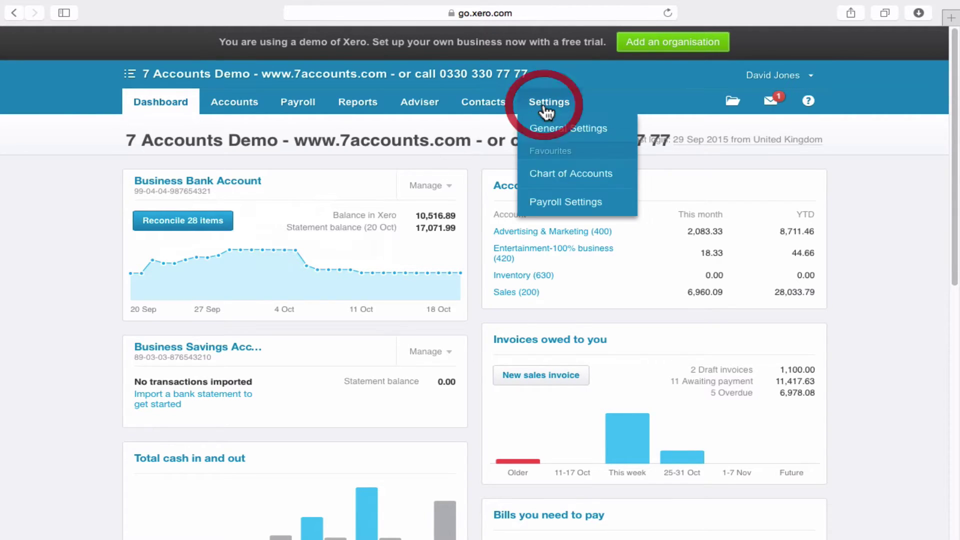
click(564, 172)
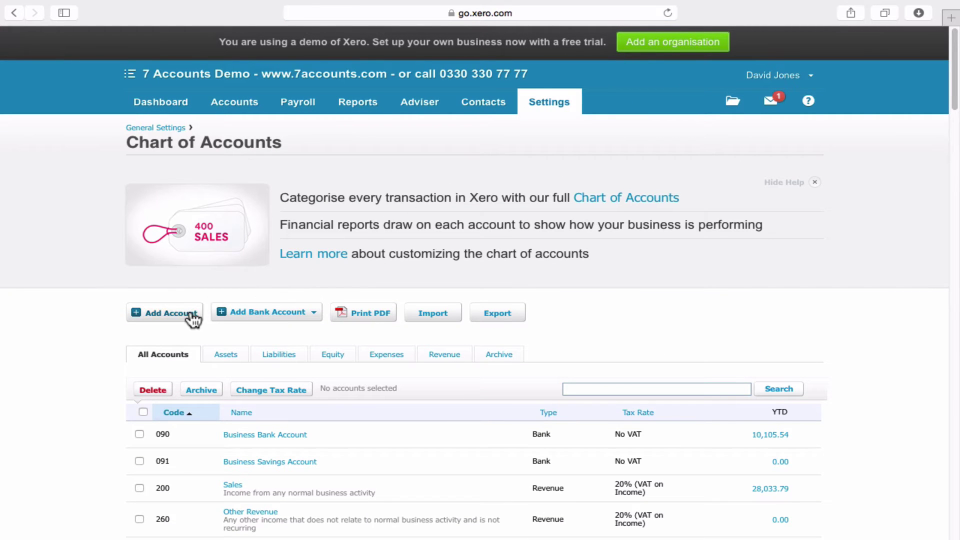
click(191, 312)
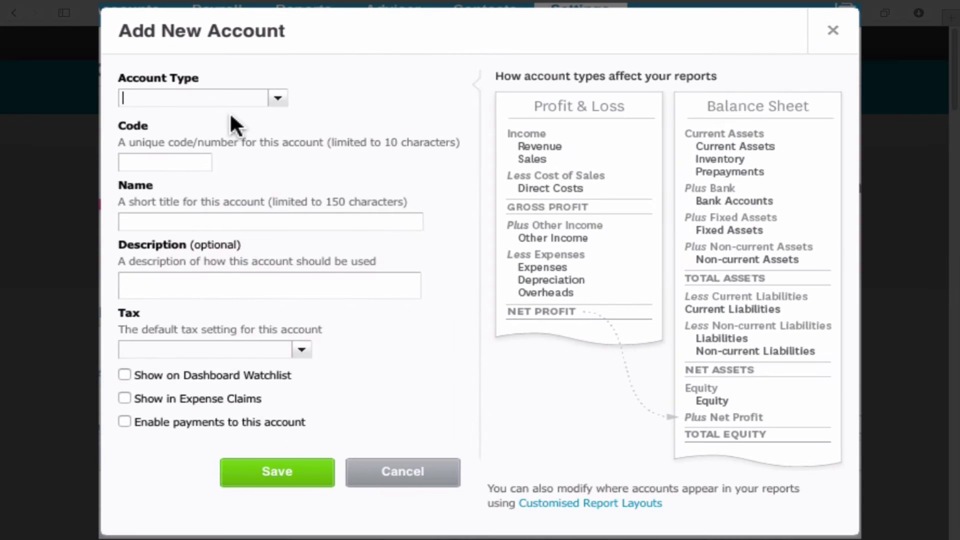
- Create Current Liability account 841 'I/Co Ac - Co 1' with payments enabled, and save it
text(curr)
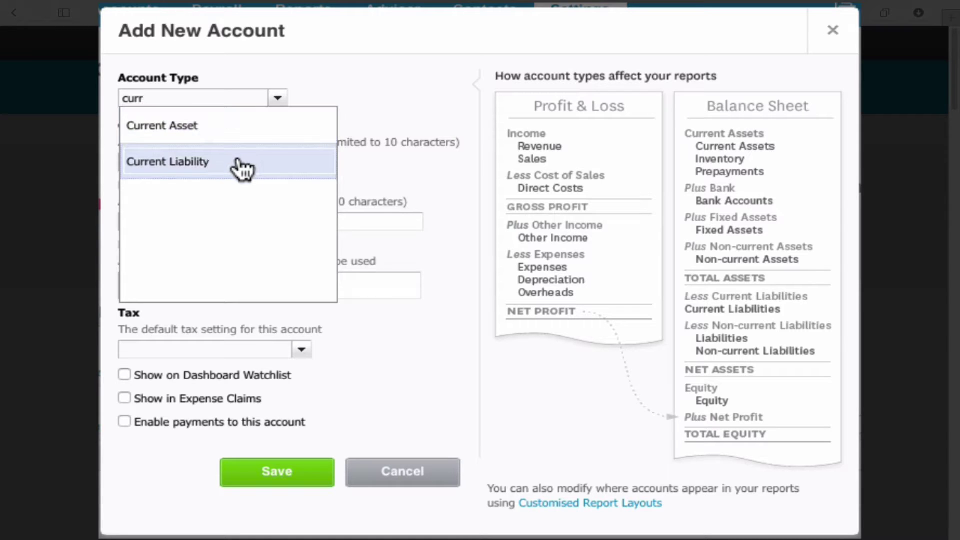
click(202, 166)
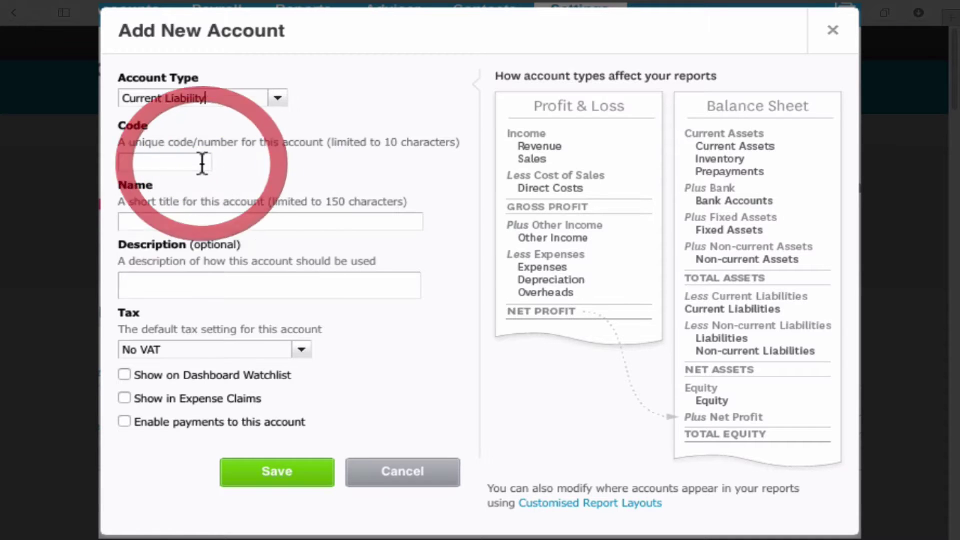
click(189, 164)
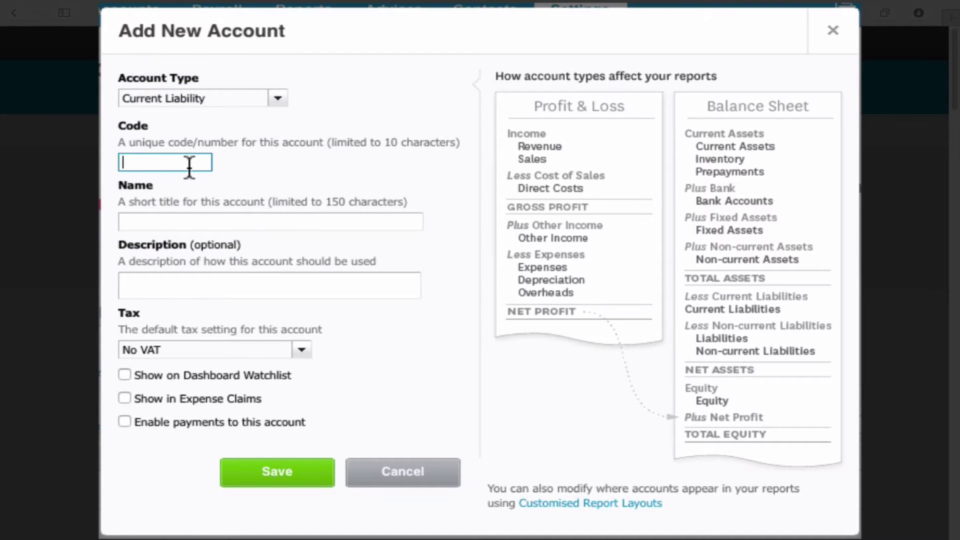
text(841)
key(Tab)
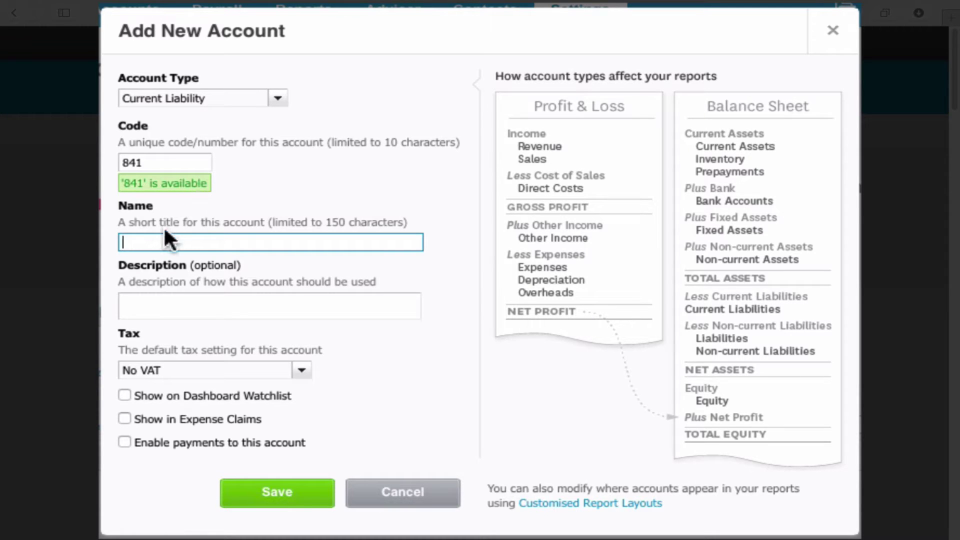
text(I/Co Ac - Co 1)
click(184, 299)
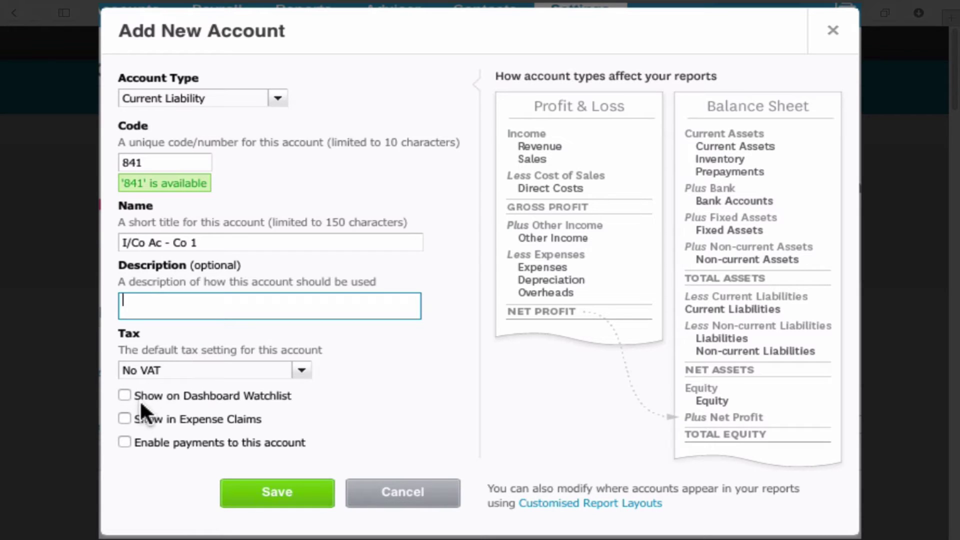
click(124, 440)
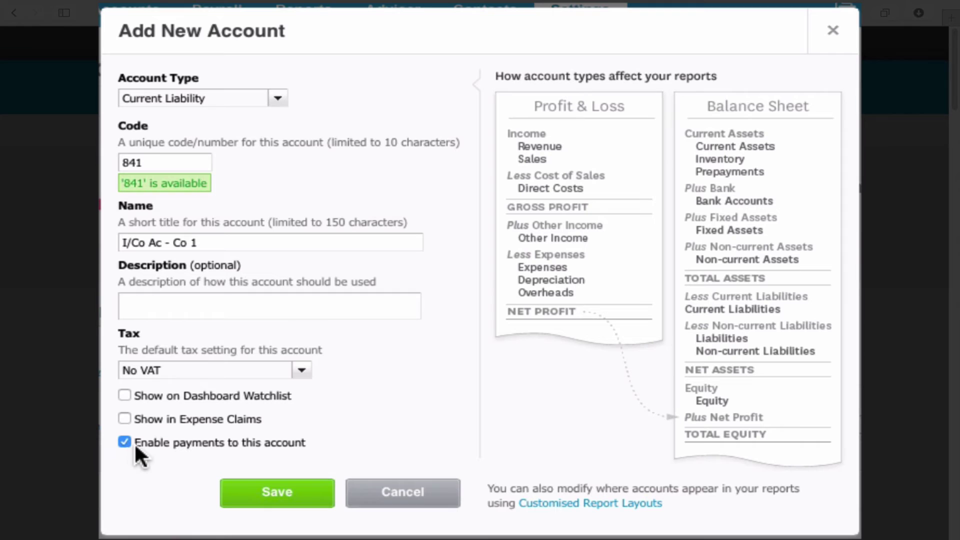
click(275, 494)
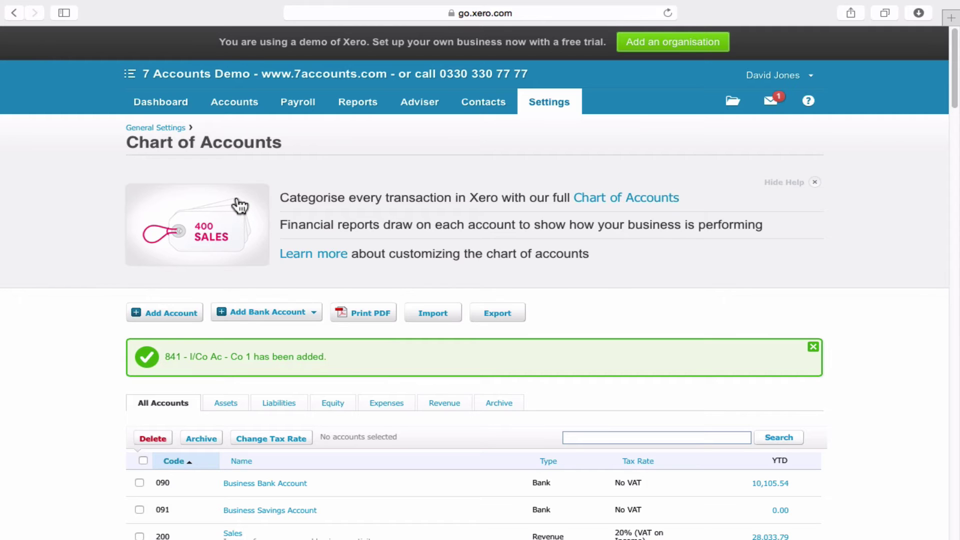
- Show the 18 bills awaiting payment under Accounts > Purchases
click(234, 105)
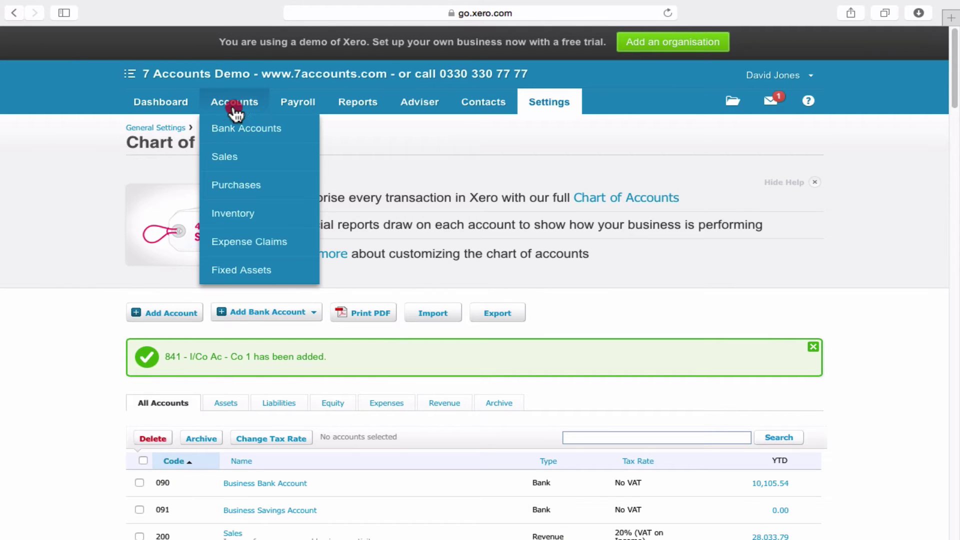
click(250, 183)
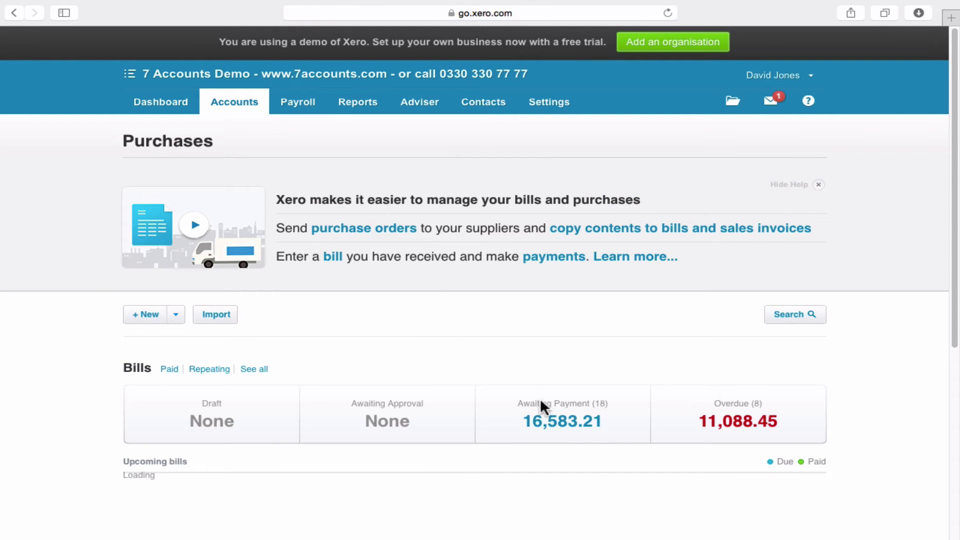
click(544, 405)
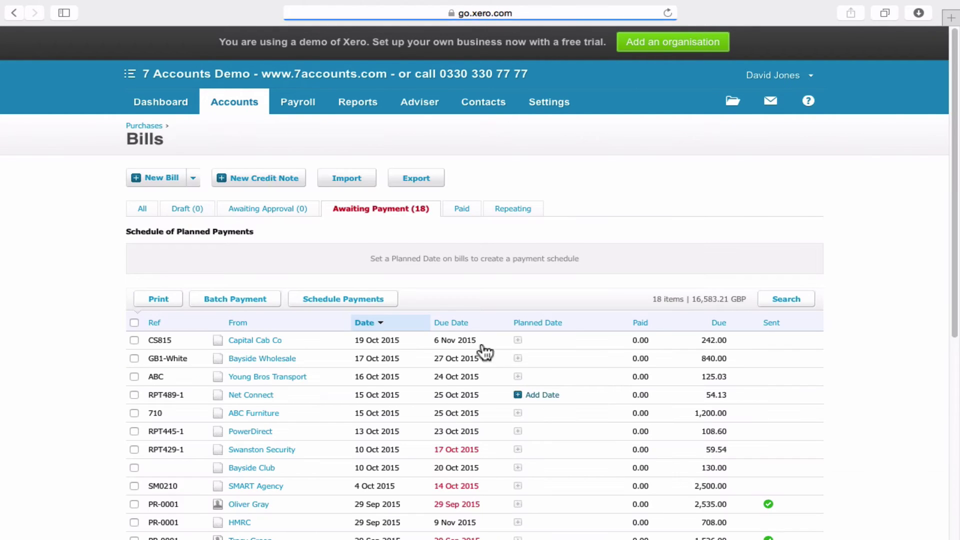
- Pay ABC Furniture bill 710 for 1,200.00 on 20 Oct 2015 from 841 - I/Co Ac - Co 1
click(257, 414)
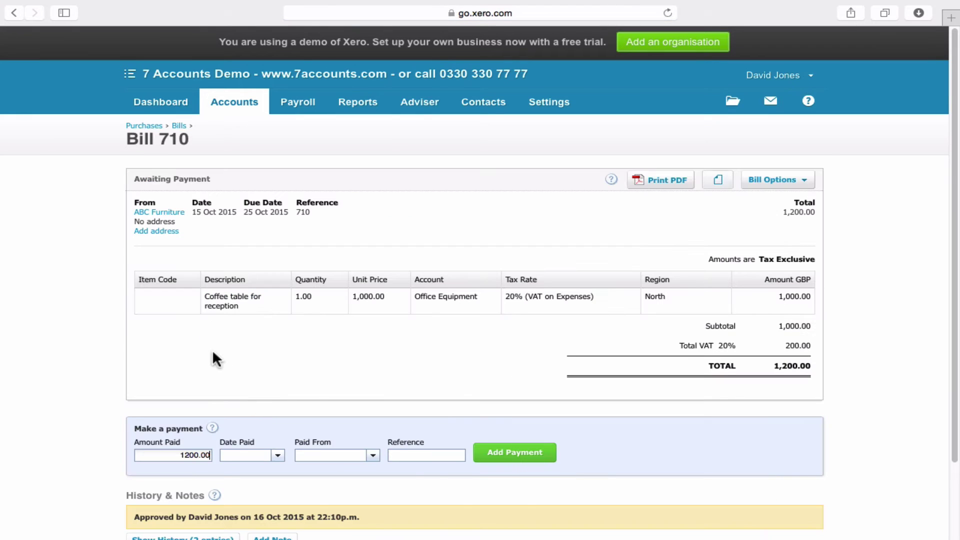
click(252, 446)
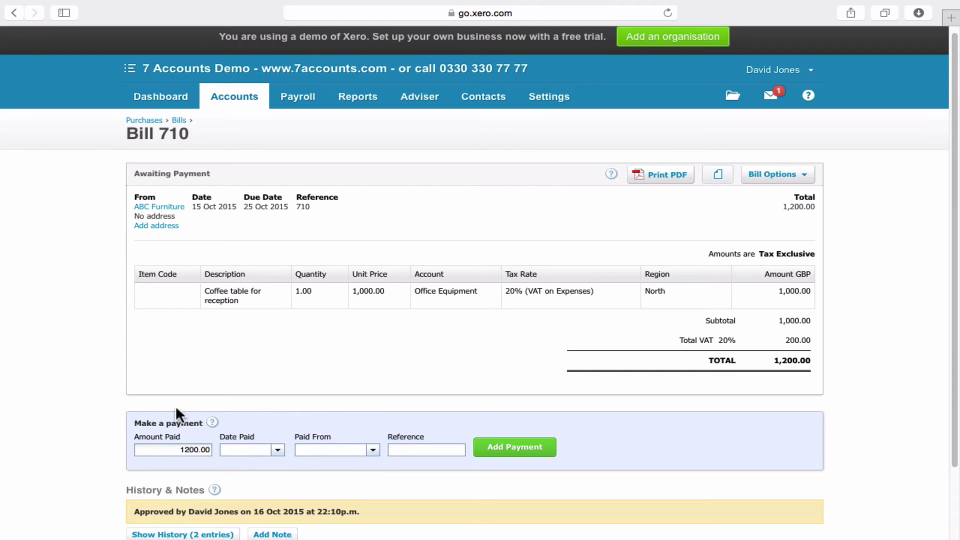
text(20)
key(Tab)
click(374, 451)
scroll(377, 470, down, 3)
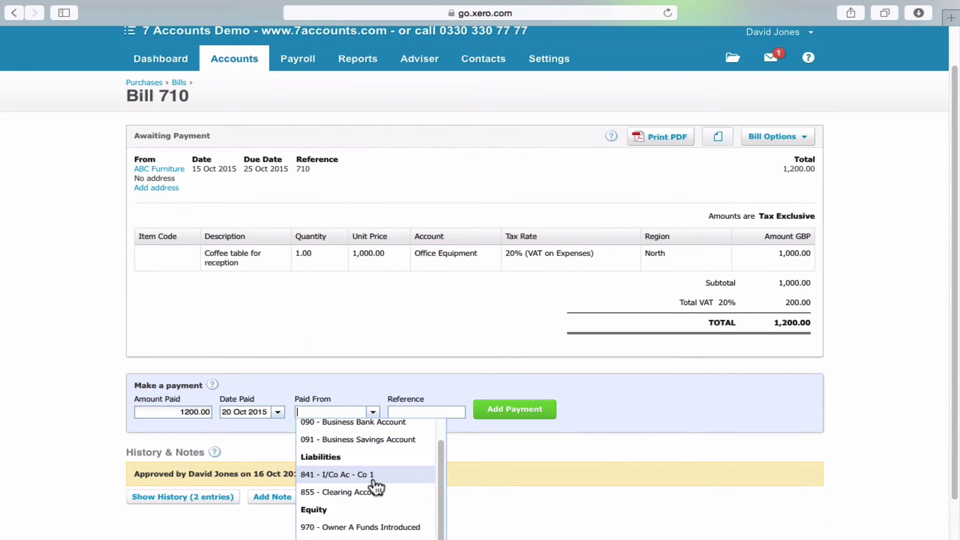
click(377, 475)
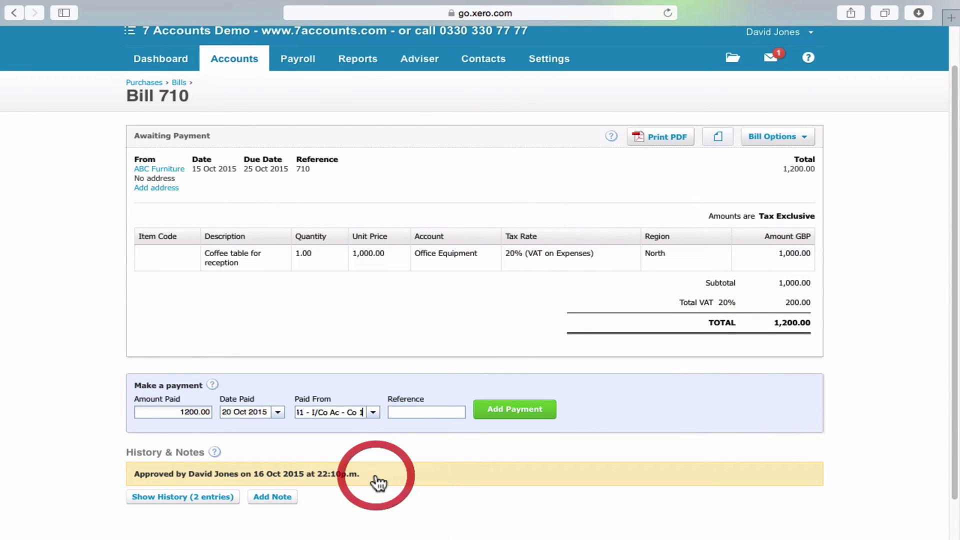
click(512, 411)
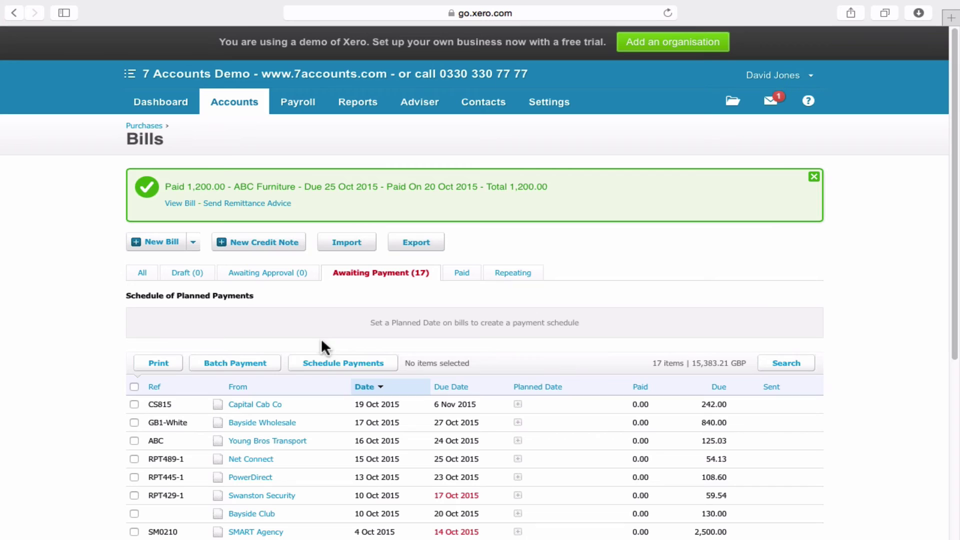
- View the Balance Sheet's Current Liabilities, showing I/Co Ac - Co 1 at 1,200.00
click(357, 104)
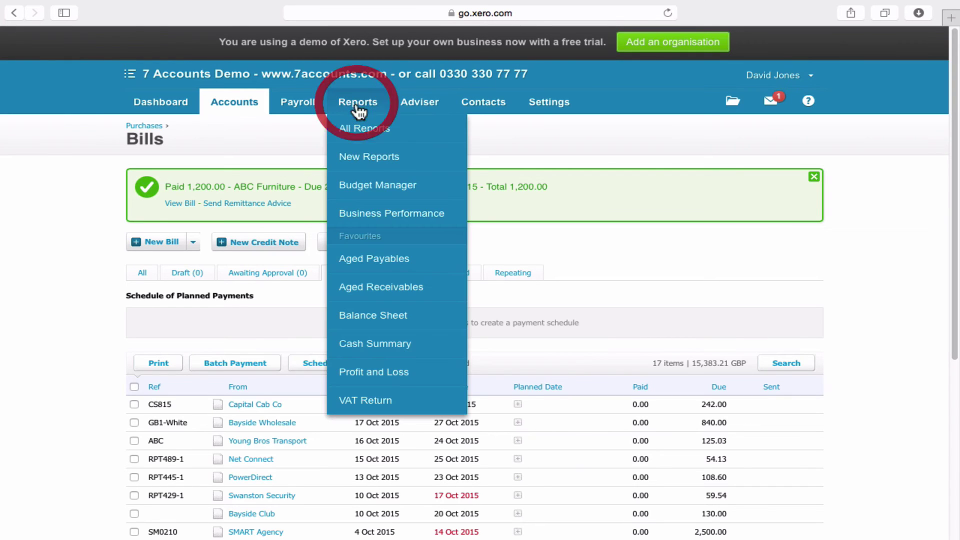
click(378, 315)
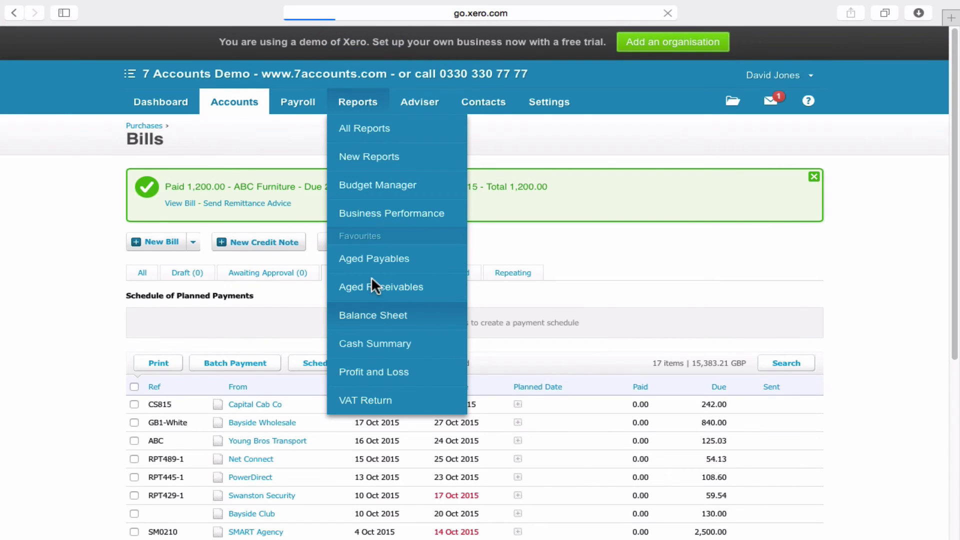
scroll(347, 294, down, 5)
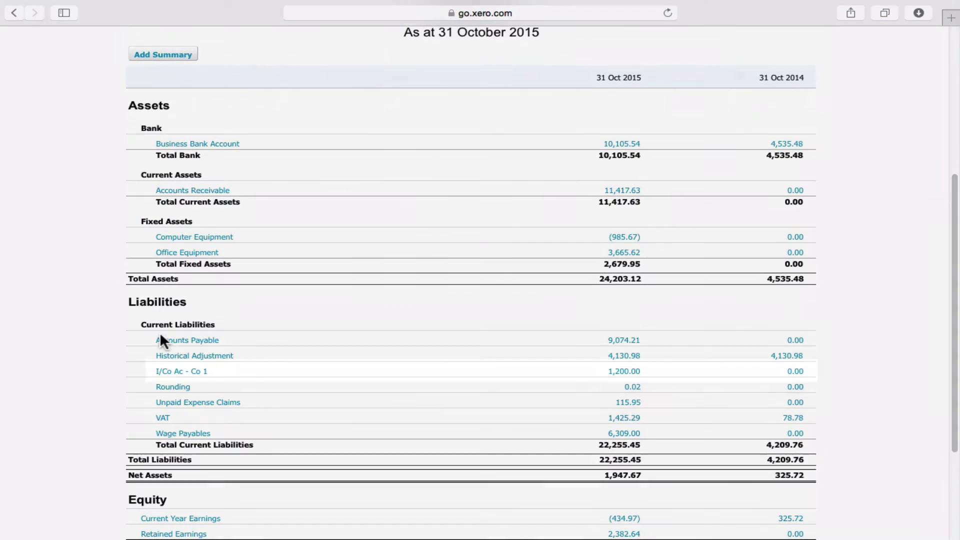
mouse_move(169, 374)
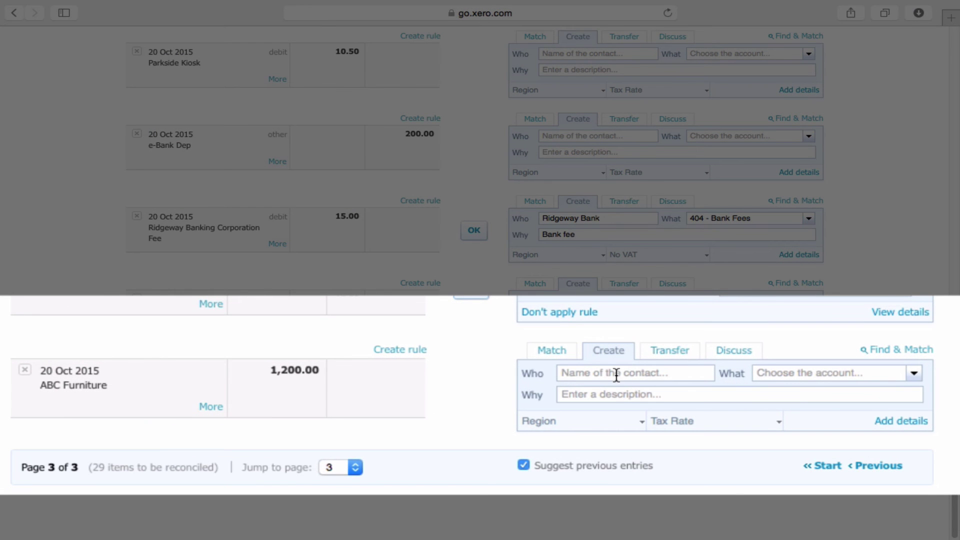
- Reconcile the 1,200.00 line: Who ABC Furniture, What 641 - I/Co Ac - Co 2, Why 'Paid for Company 2'
click(583, 380)
text(Paid)
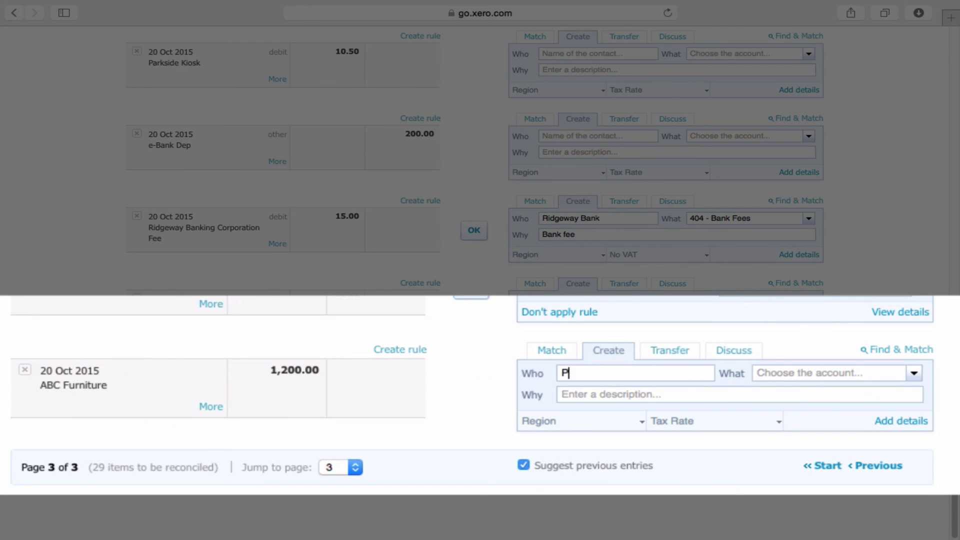
key(BackSpace)
key(BackSpace)
key(BackSpace)
key(BackSpace)
text(ABC Furn)
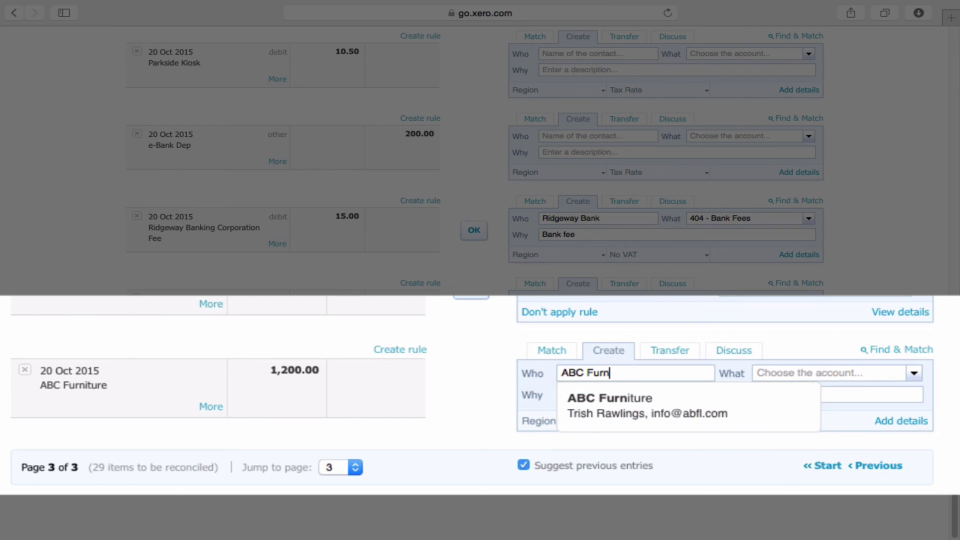
click(622, 419)
click(783, 368)
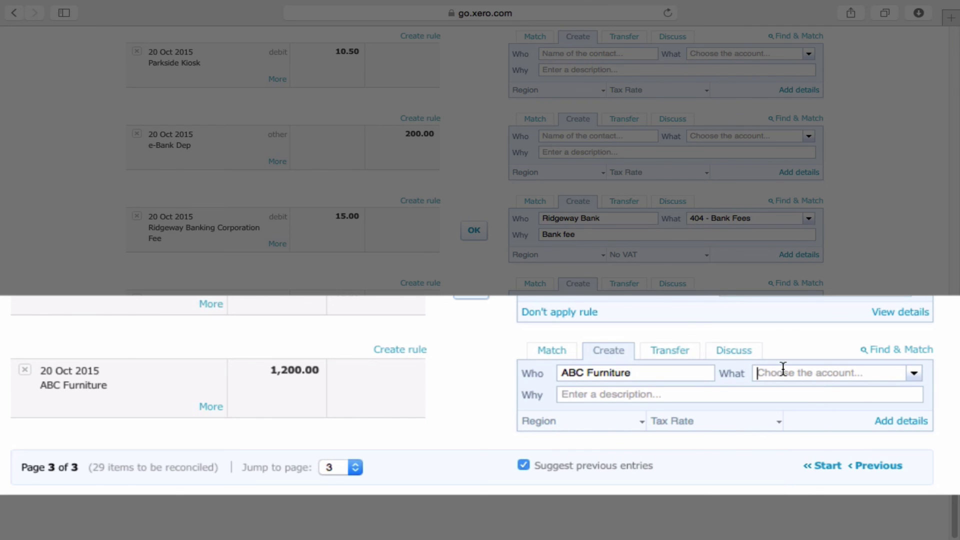
text(i/)
click(855, 398)
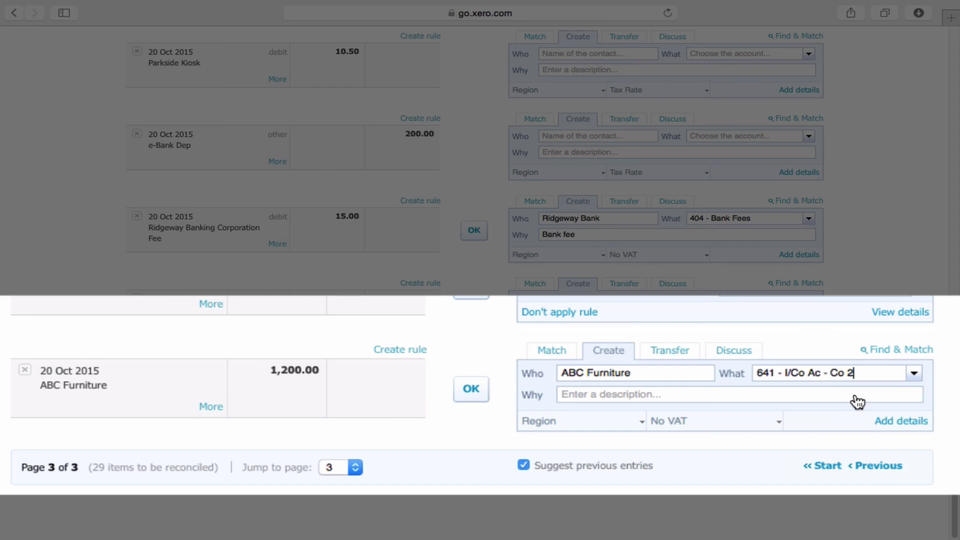
click(569, 395)
text(Paid)
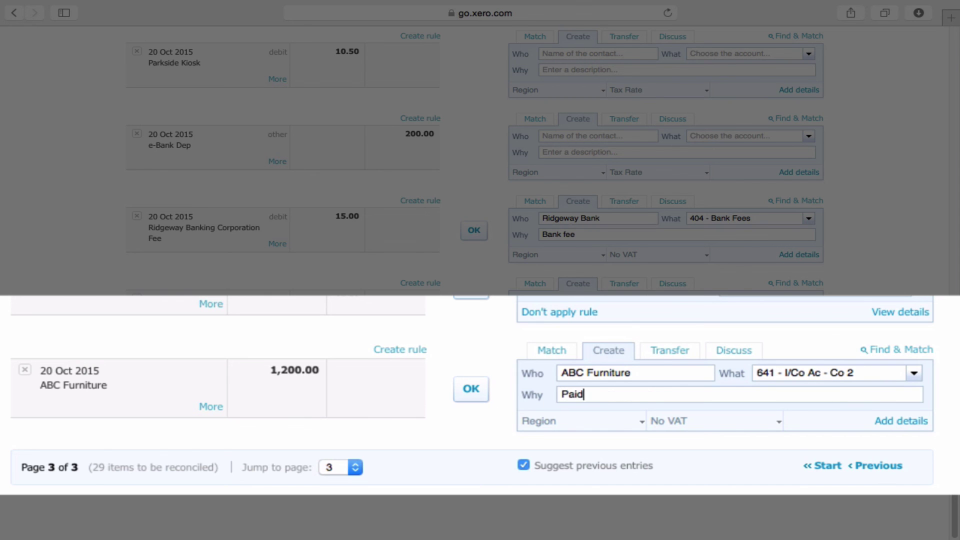
text( for Company 2)
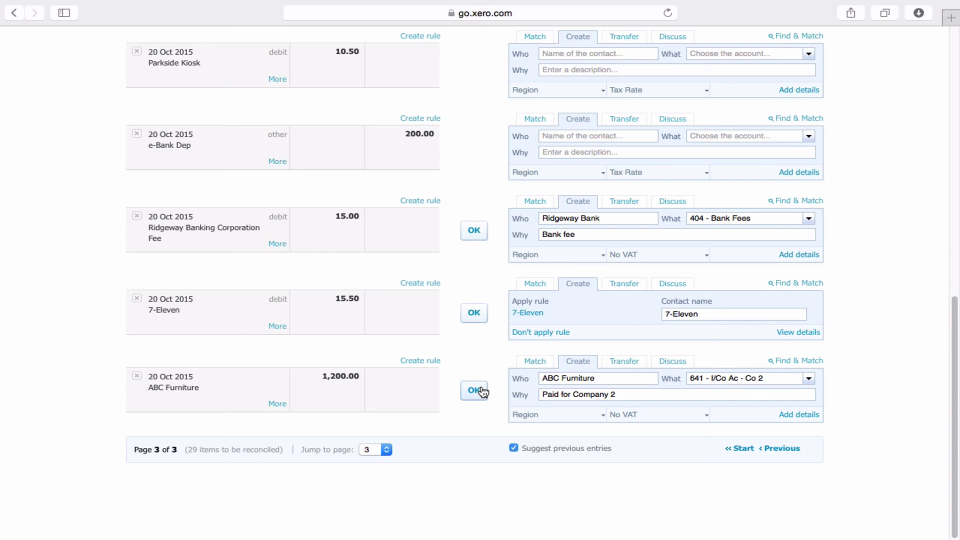
click(471, 388)
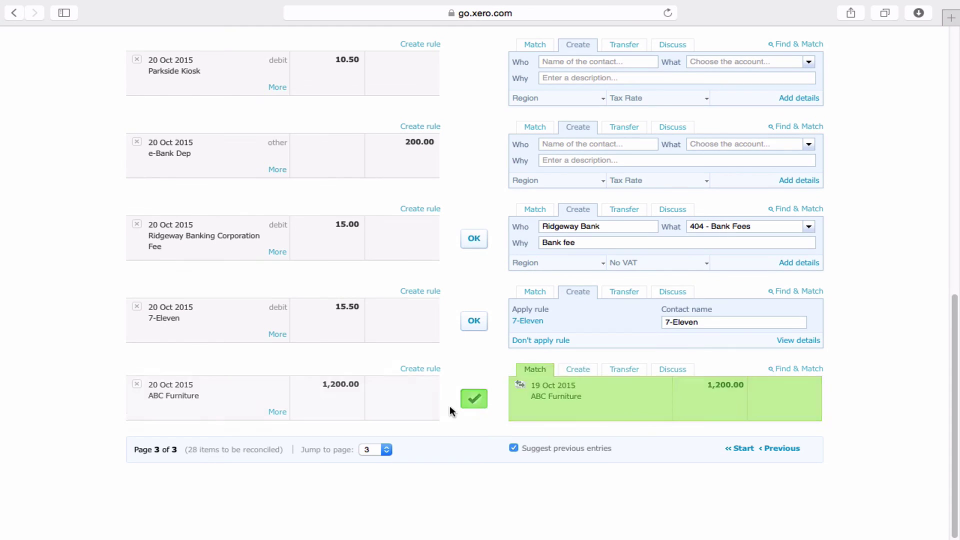